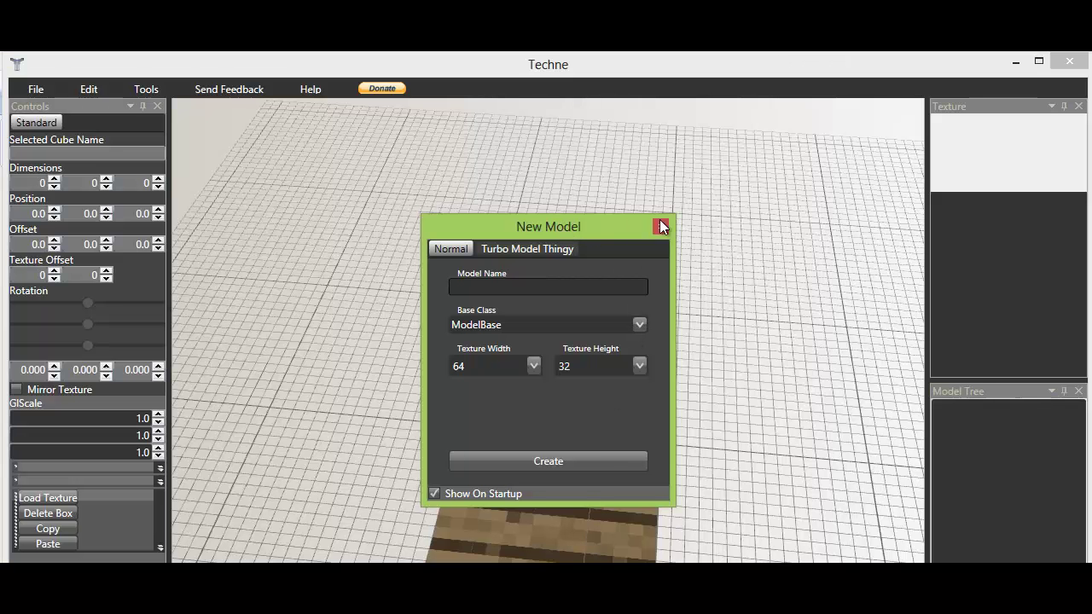
- Move the New Model dialog aside, close it without creating a model, and widen the window slightly
left_click_drag(549, 224, 572, 225)
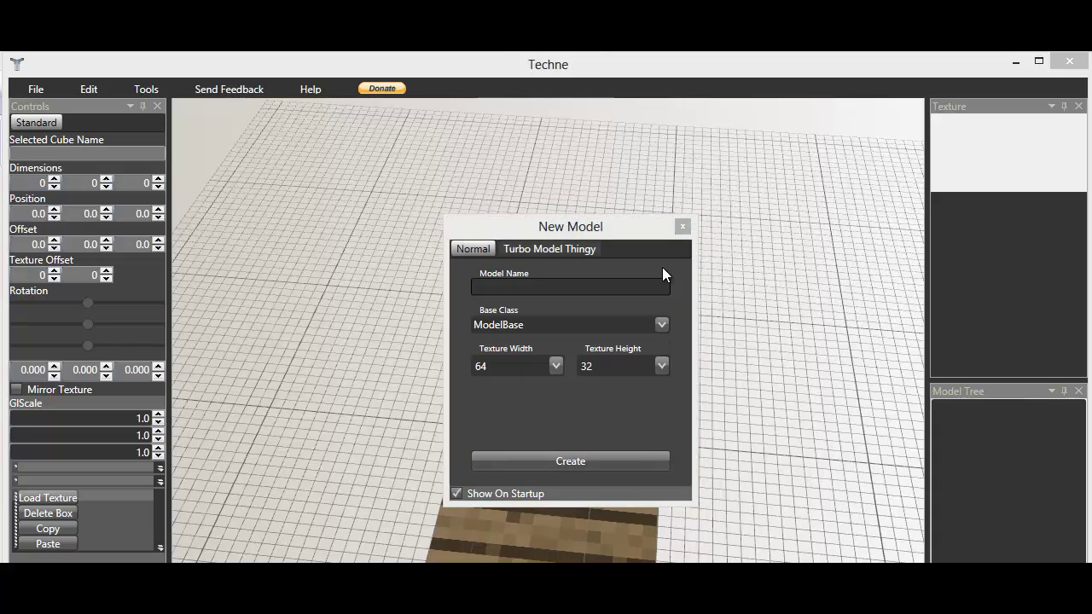
left_click(679, 230)
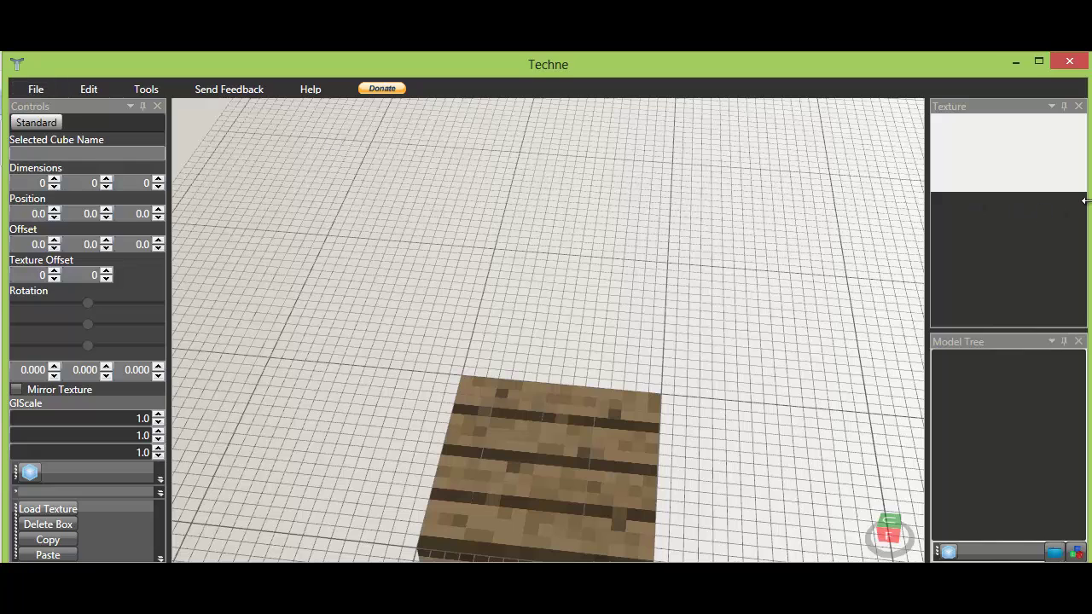
left_click_drag(1089, 209, 1091, 209)
- Reopen the New Model dialog via File > New Project
left_click(42, 91)
left_click(67, 106)
left_click_drag(559, 182, 561, 183)
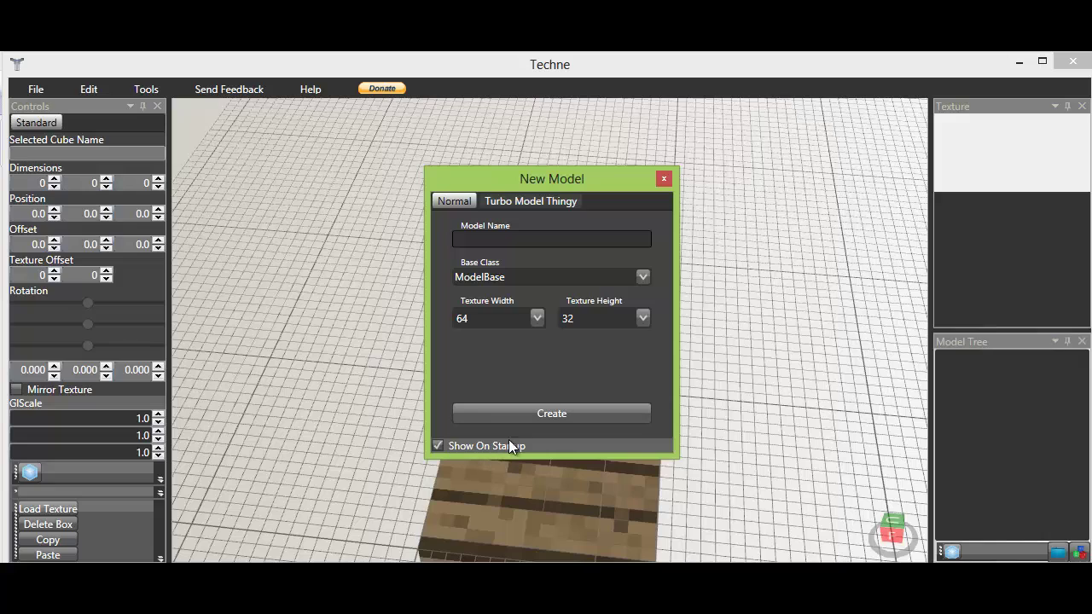
- Compare the Turbo Model Thingy and Normal model tabs
left_click(514, 203)
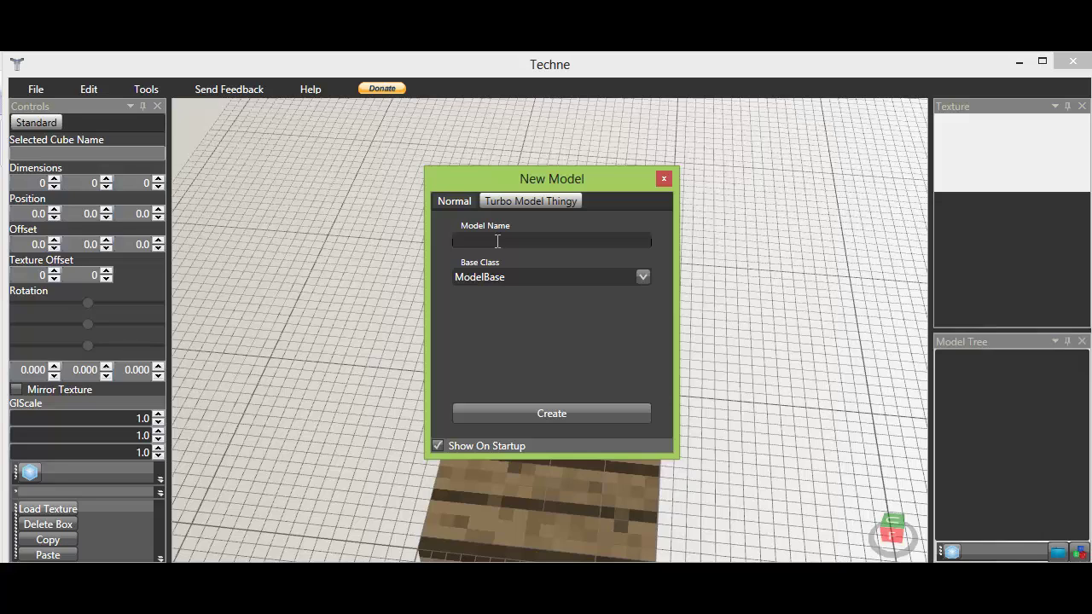
left_click(464, 201)
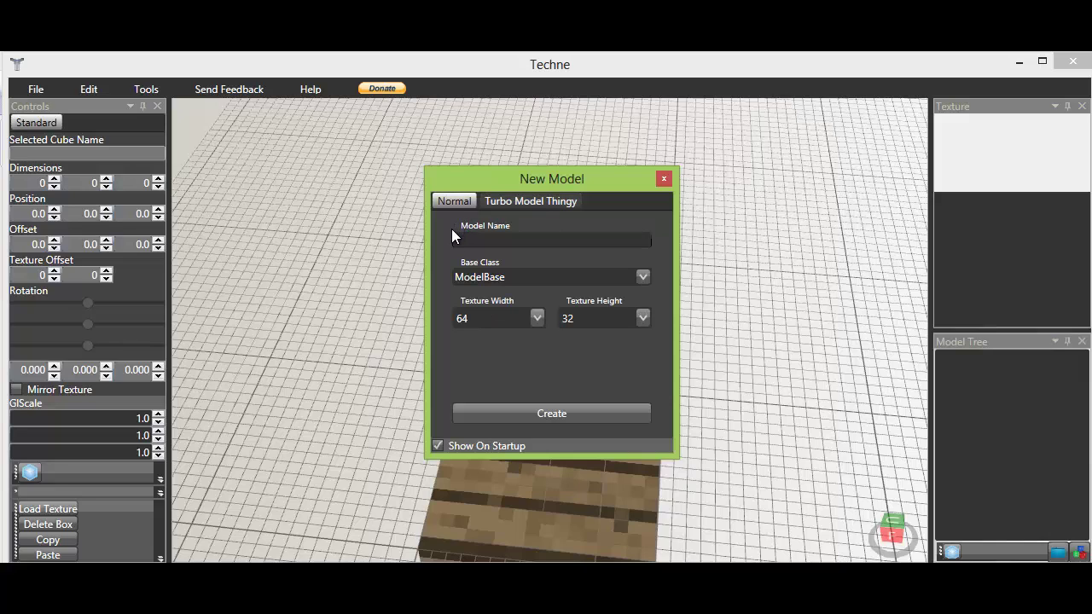
left_click(543, 202)
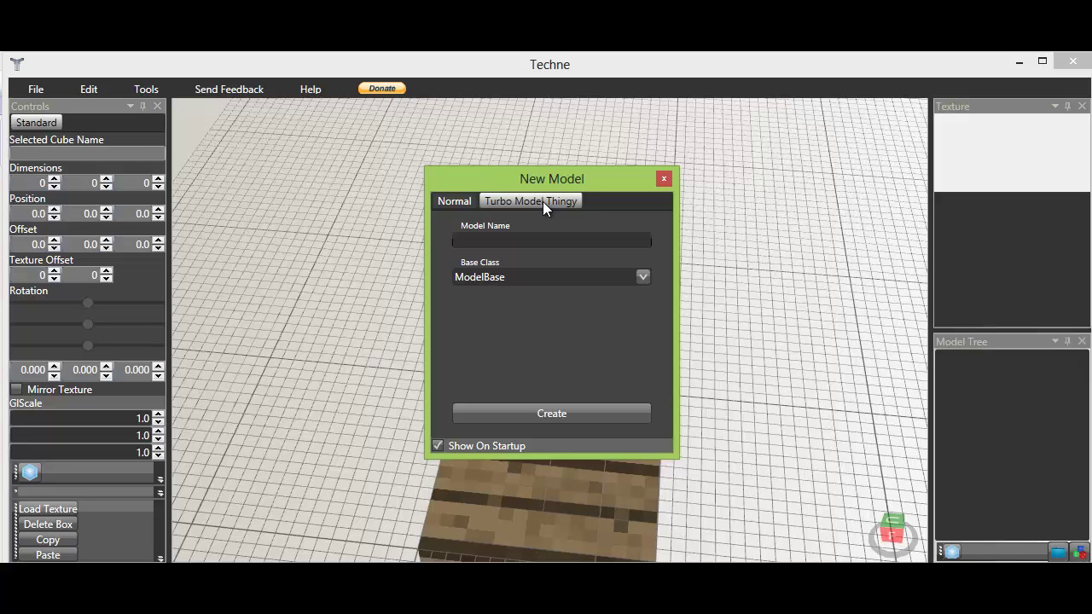
- On the Normal tab, name the model 'ModelTrashCan', set texture height 64, and create it
left_click(455, 201)
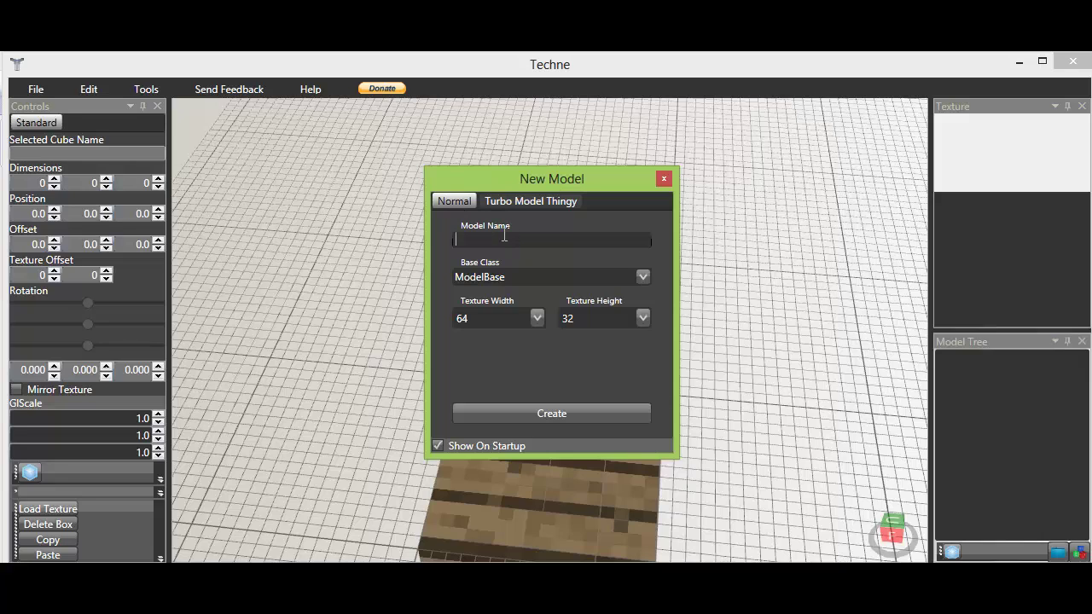
type("Model")
type("Trash Can")
left_click(625, 326)
left_click(587, 362)
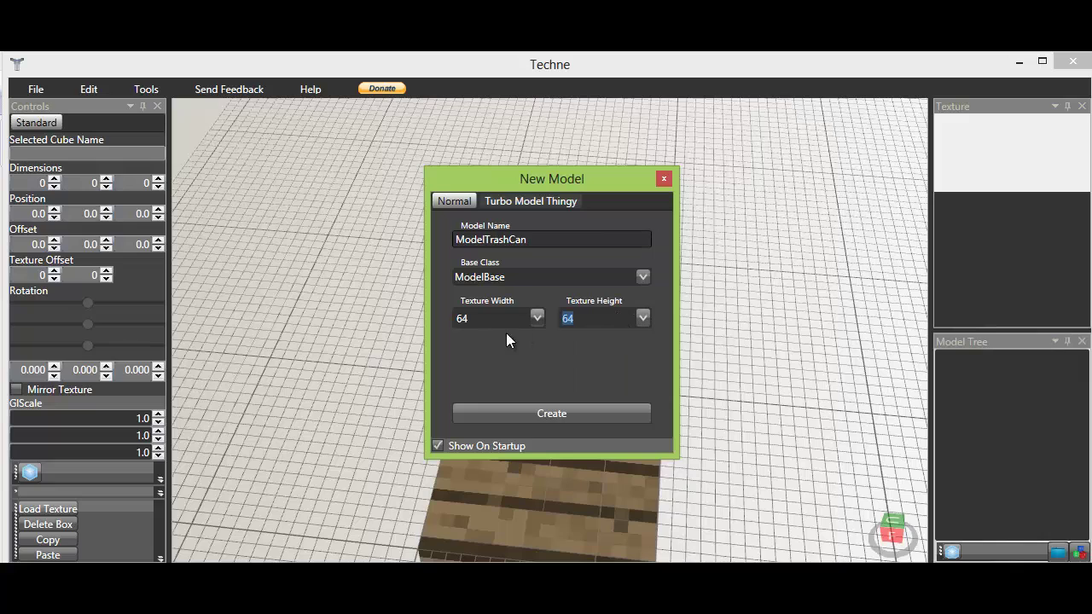
left_click(546, 413)
- Orbit, zoom and tilt the view around the plank block to inspect the workspace
right_click_drag(706, 434, 475, 431)
right_click_drag(595, 427, 574, 443)
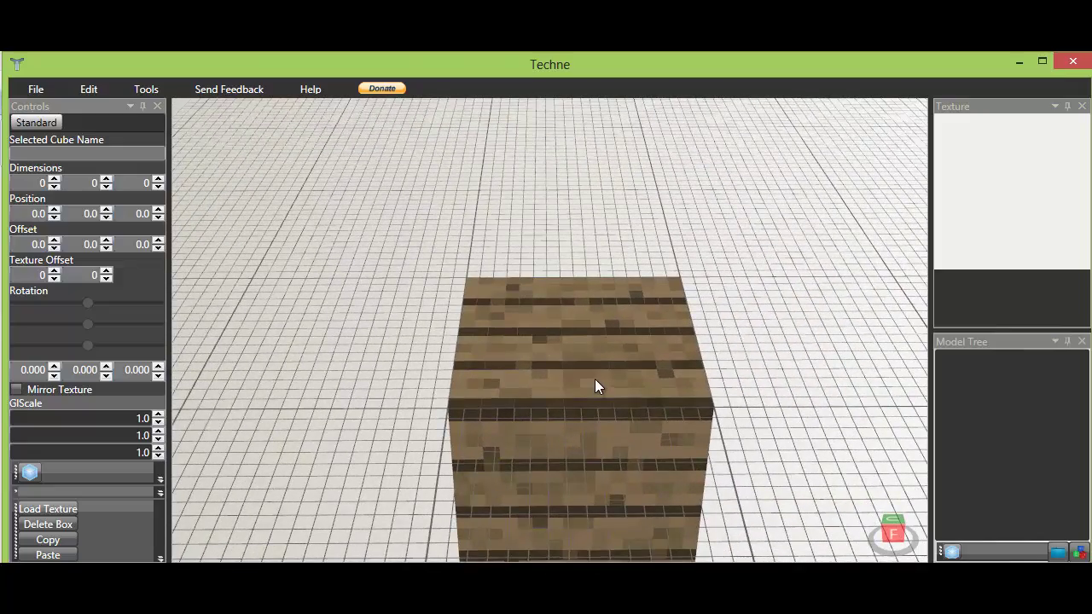
scroll(595, 386, "up", 2)
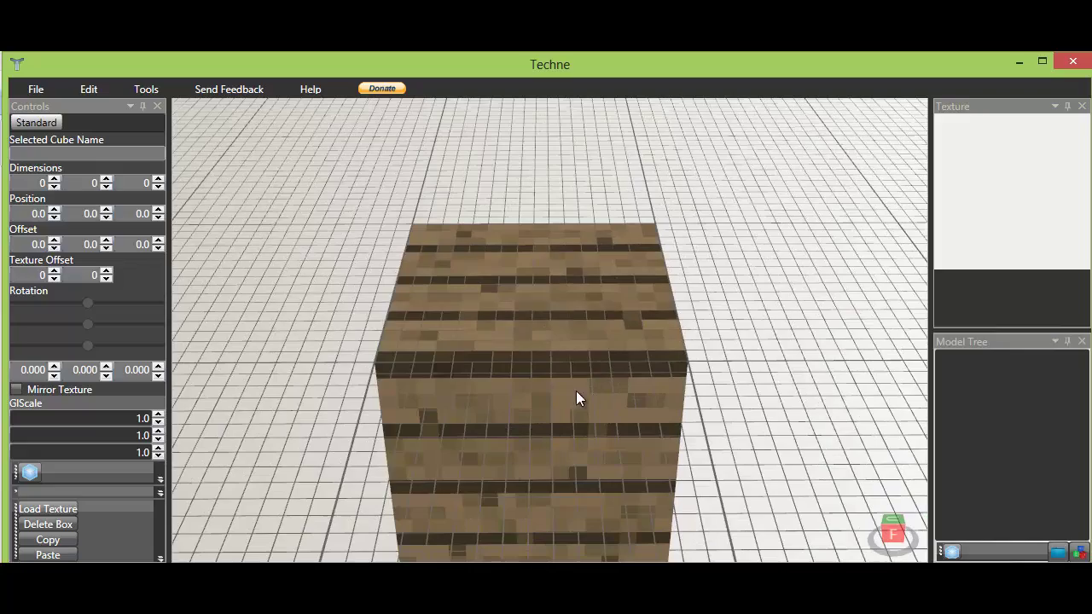
scroll(715, 408, "down", 4)
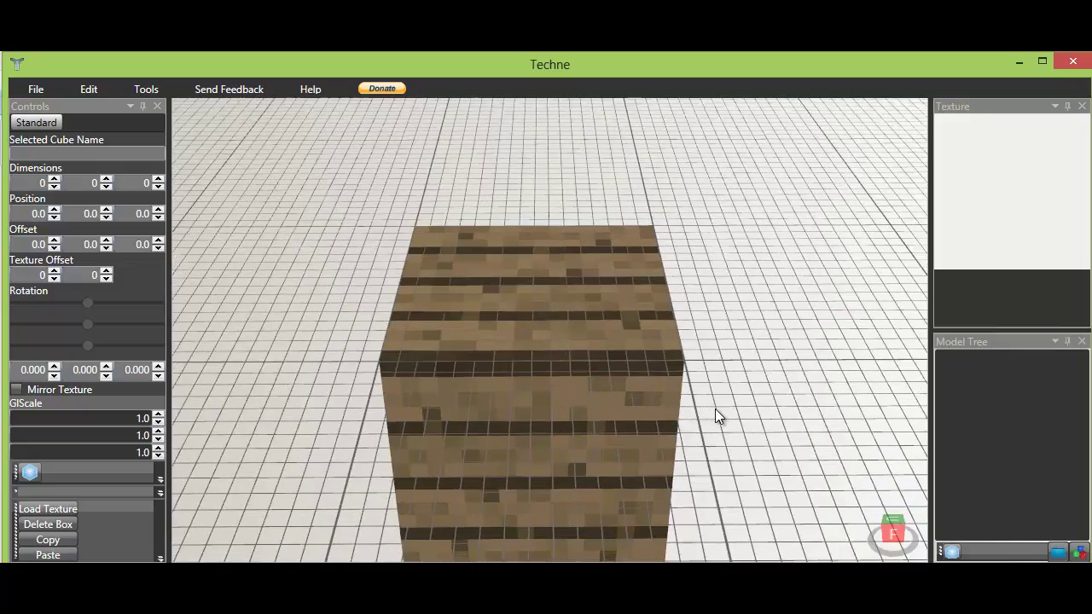
right_click_drag(717, 379, 720, 455)
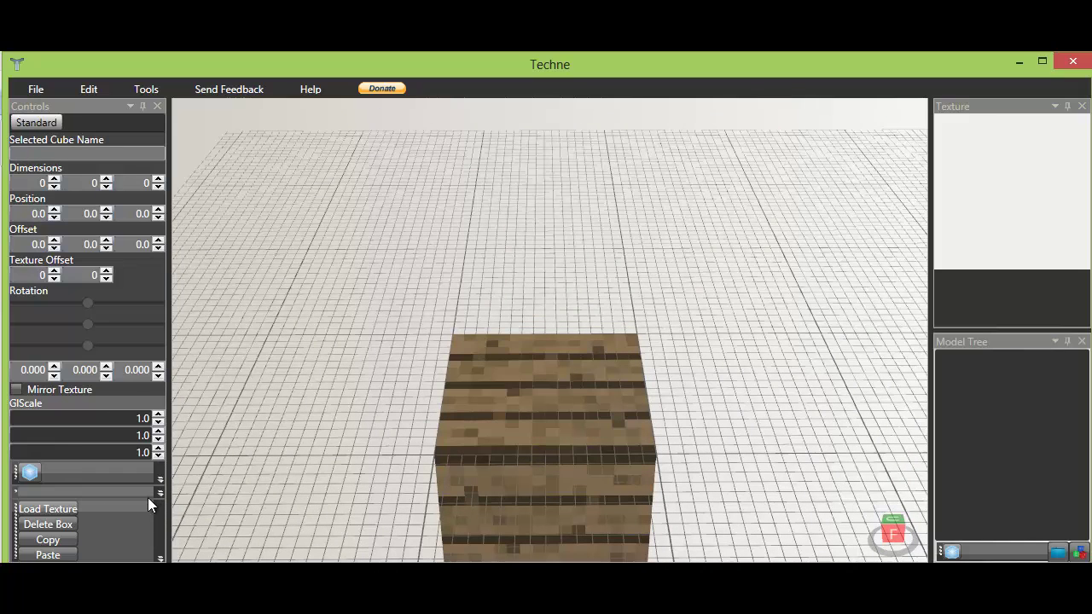
- Add a box, Shape1, with height 1 and Y position 23
left_click(29, 475)
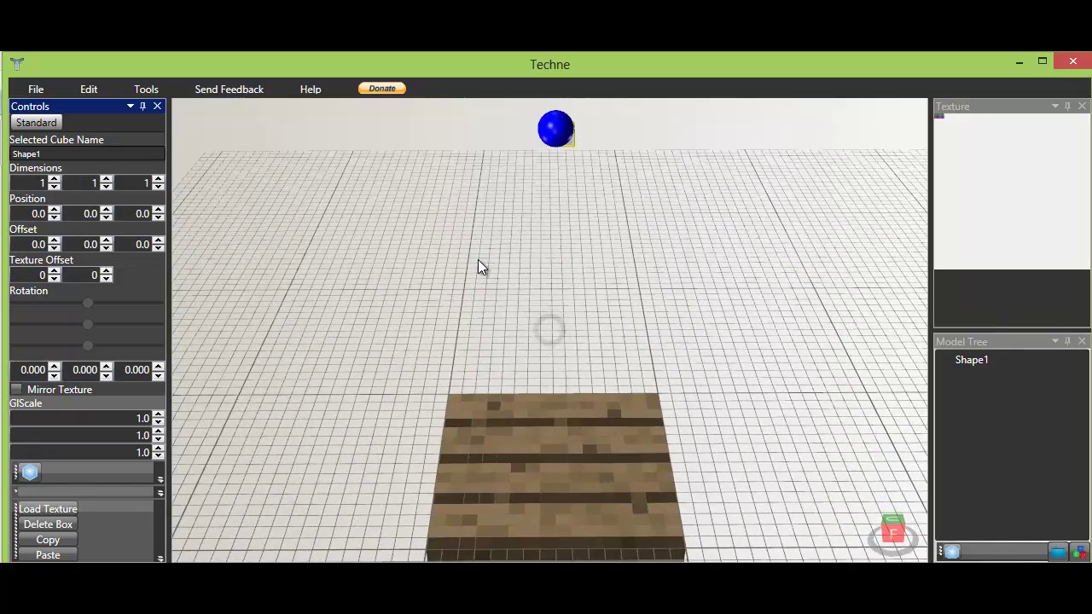
left_click(107, 180)
left_click(107, 180)
left_click(107, 180)
left_click(107, 180)
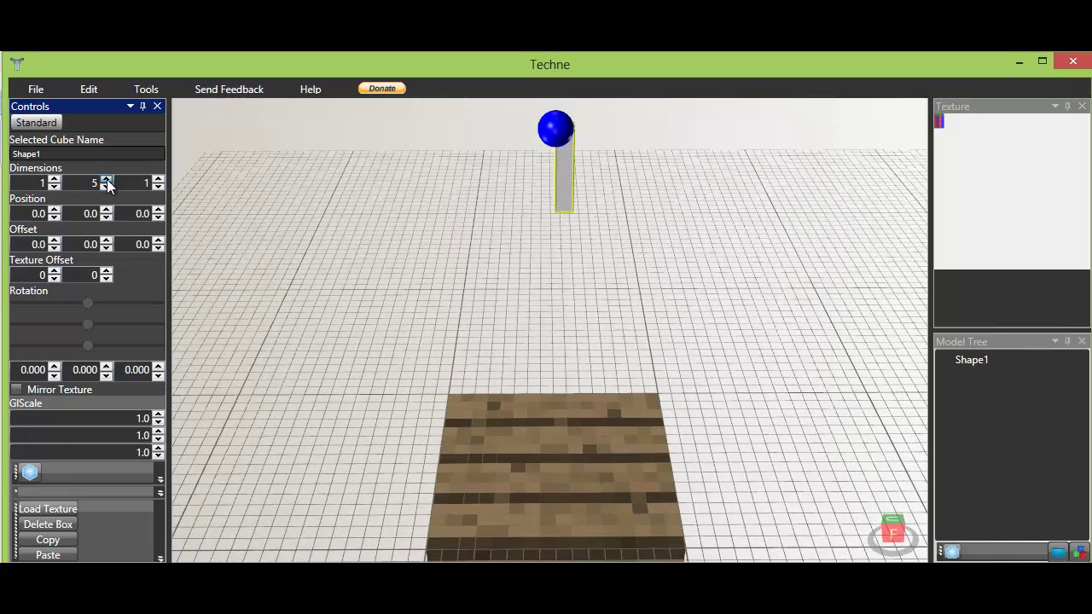
left_click(107, 180)
left_click(106, 181)
left_click(107, 180)
left_click(107, 180)
left_click(107, 180)
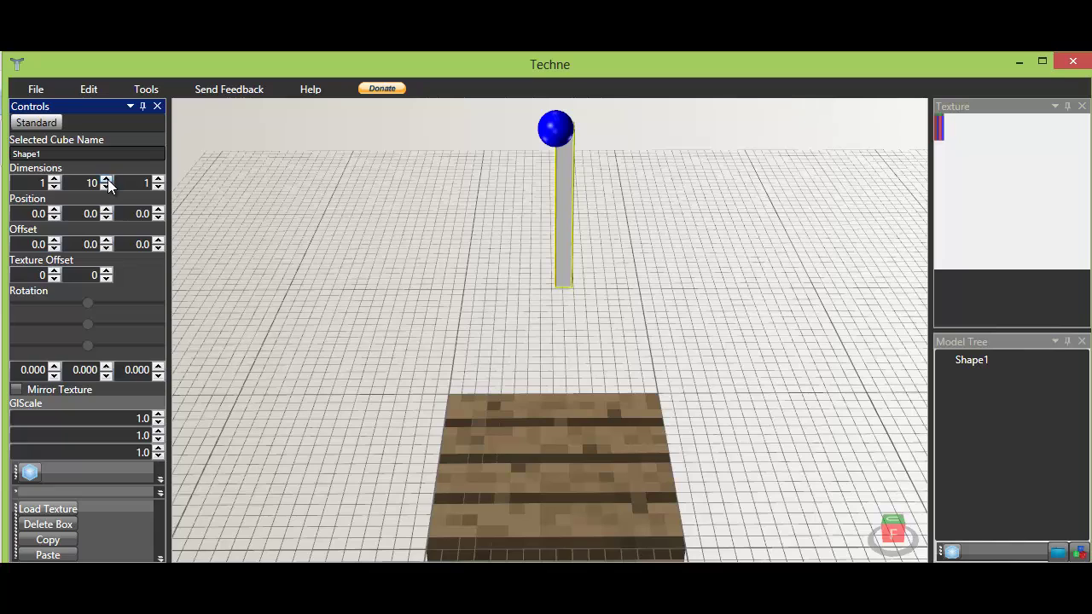
left_click(107, 186)
left_click(107, 186)
left_click(107, 186)
left_click(106, 186)
left_click(107, 186)
left_click(107, 186)
left_click(107, 186)
left_click(107, 186)
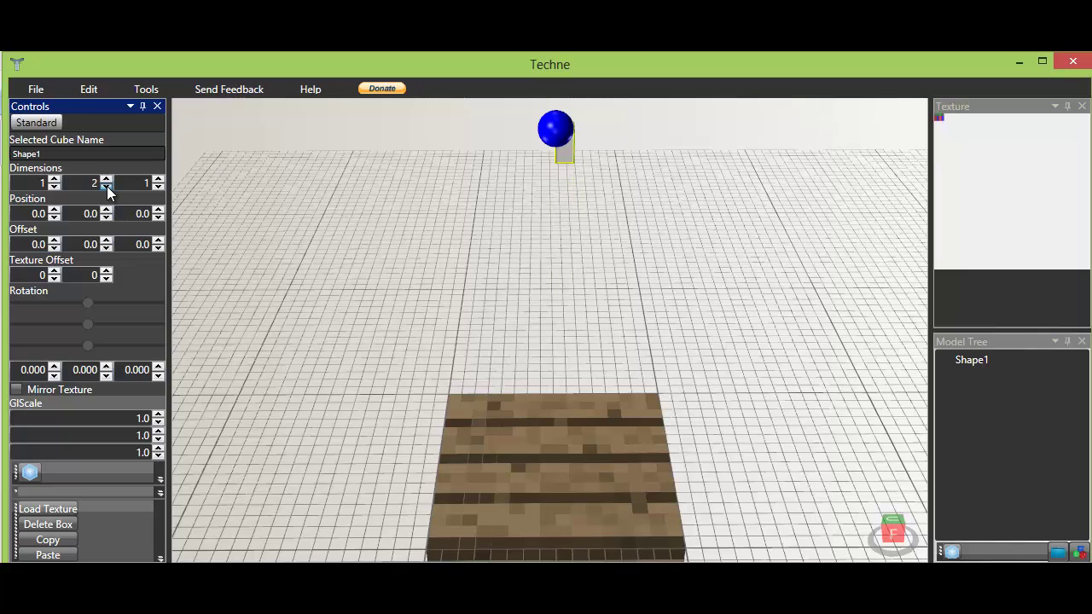
left_click(107, 186)
left_click_drag(108, 210, 113, 211)
right_click_drag(374, 323, 557, 467)
left_click(106, 209)
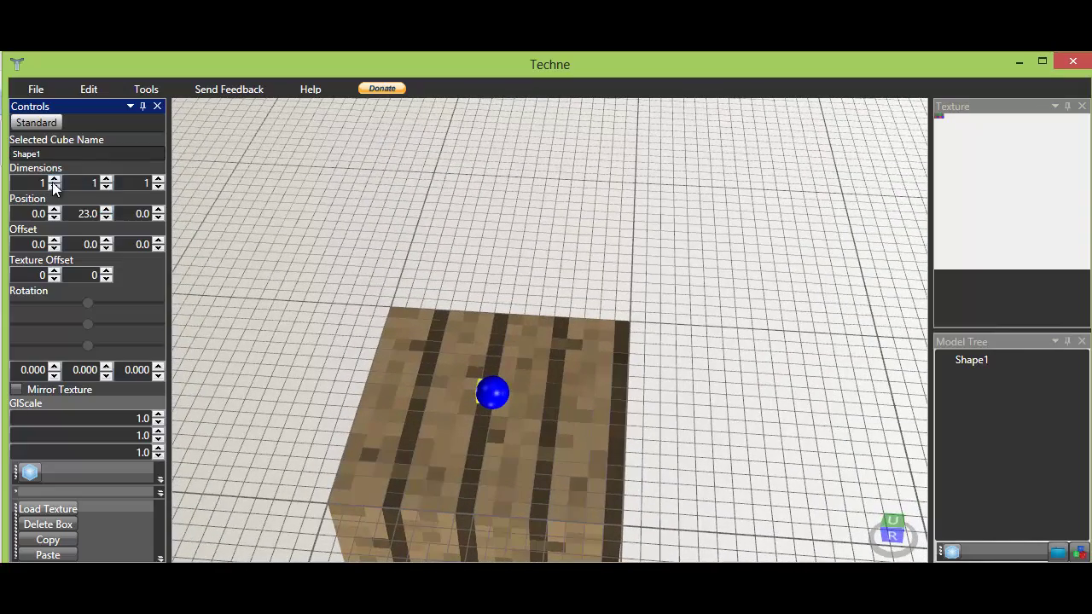
- Set Shape1's X dimension to 8 and X position to -4
left_click(54, 179)
left_click(53, 179)
left_click(53, 179)
left_click(53, 179)
left_click(54, 218)
left_click(54, 218)
left_click(54, 218)
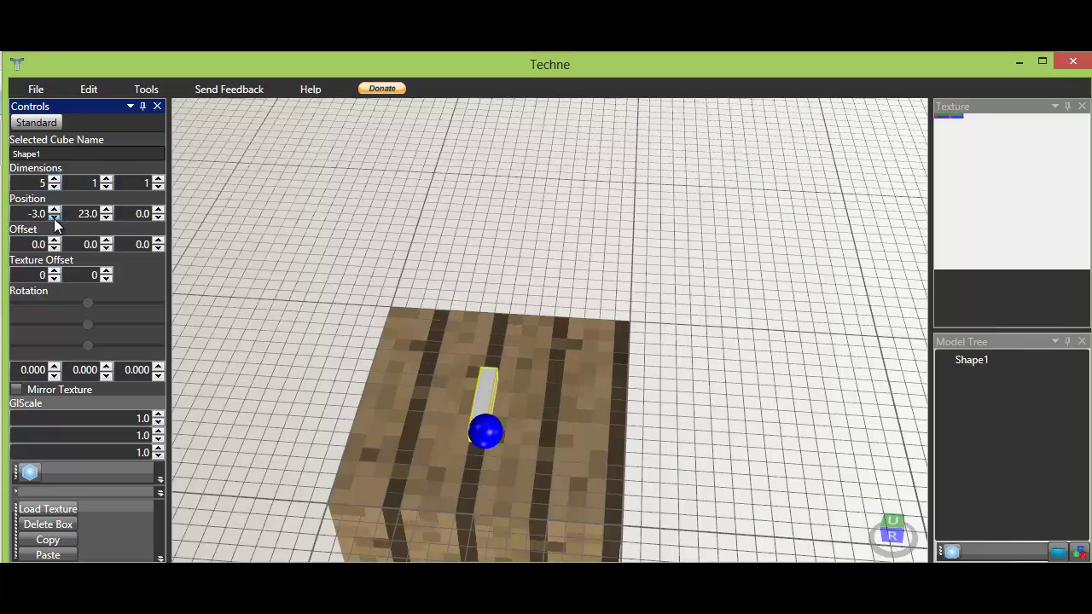
left_click(53, 218)
left_click(54, 219)
left_click(54, 219)
left_click(53, 210)
left_click(54, 210)
right_click_drag(526, 396, 648, 464)
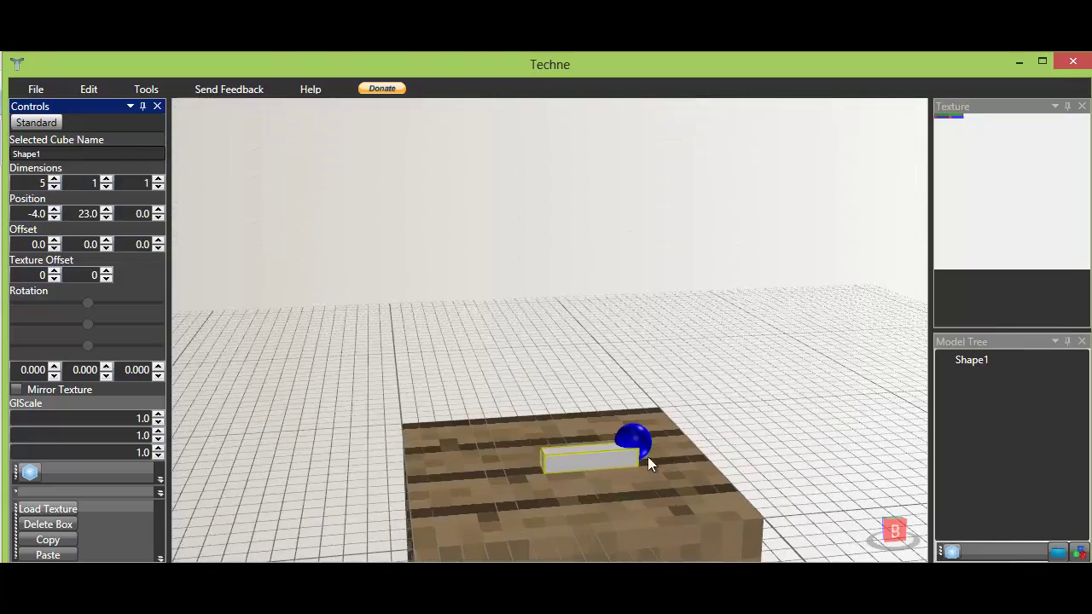
left_click(54, 179)
left_click(53, 183)
left_click(54, 183)
right_click_drag(280, 302, 175, 219)
- Set Shape1's Z position to -4 and Z dimension to 5, forming a flat slab
left_click(158, 218)
left_click(158, 217)
left_click(158, 217)
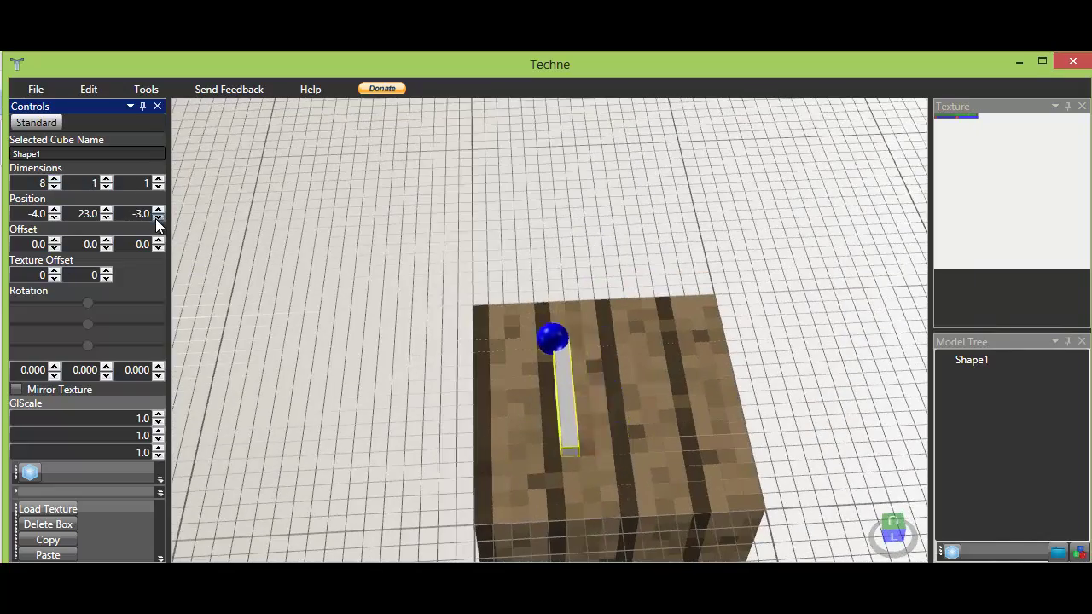
left_click(158, 218)
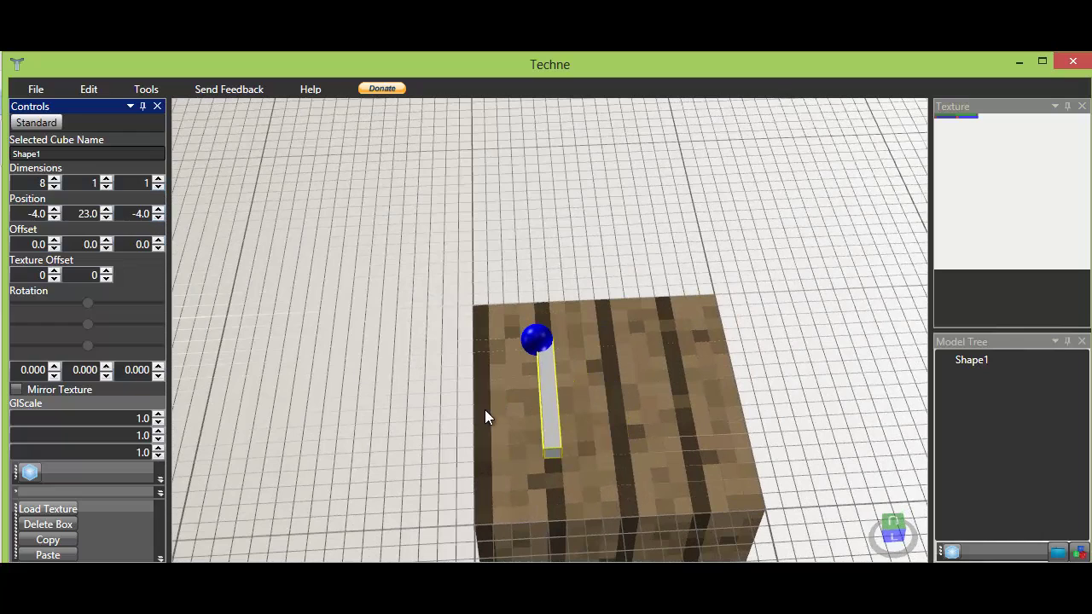
left_click(158, 180)
left_click(158, 180)
left_click(158, 180)
left_click(158, 180)
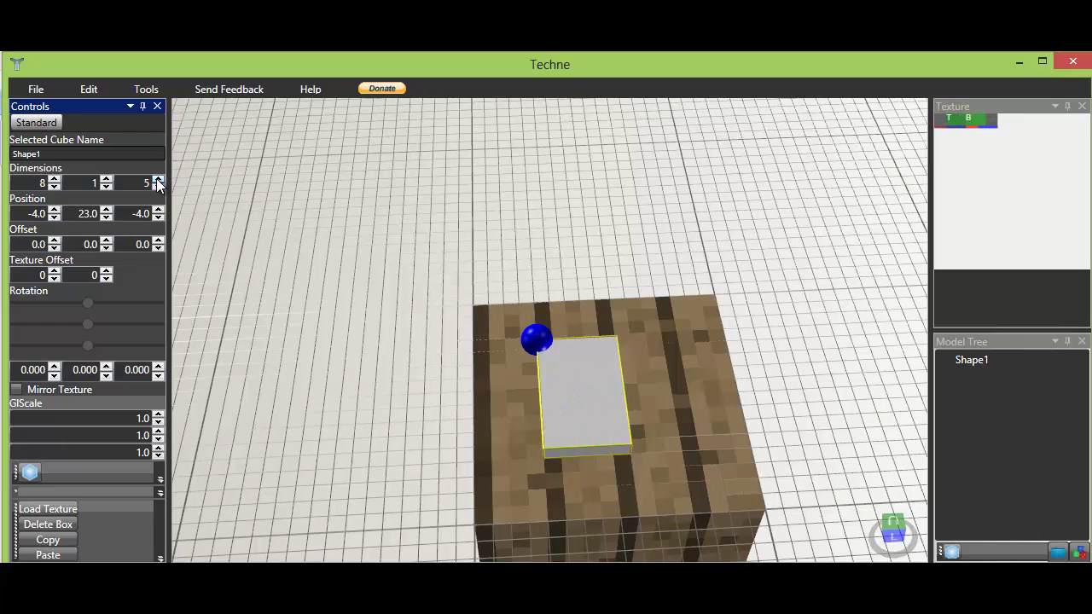
left_click(158, 180)
left_click(158, 180)
left_click(158, 180)
- Add a second box, Shape2, and set its Y position to 19 above the slab
left_click(362, 299)
right_click_drag(405, 391, 393, 430)
right_click_drag(798, 428, 705, 373)
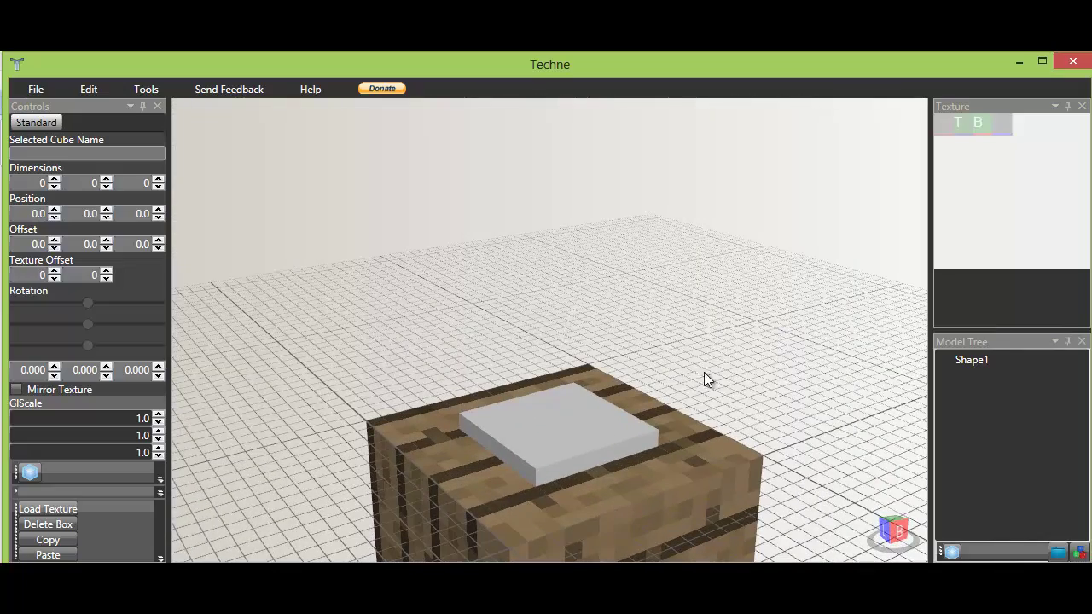
left_click(30, 472)
right_click_drag(196, 366, 520, 299)
left_click(106, 210)
left_click_drag(108, 211, 108, 211)
right_click_drag(461, 376, 581, 366)
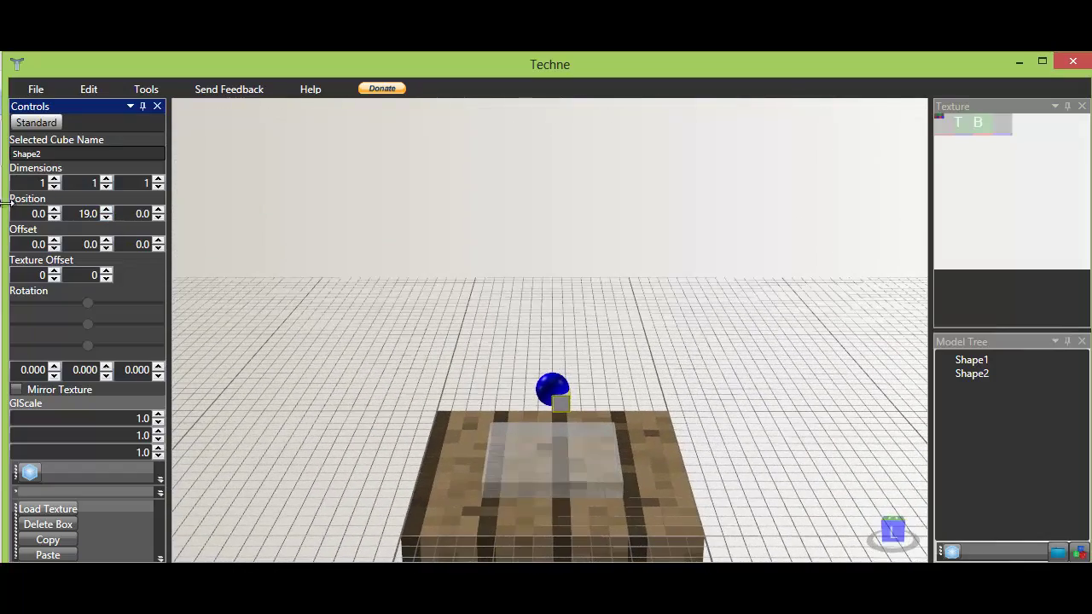
- Grow Shape2's height to about 10 and set its Y position to 13
left_click(106, 182)
left_click(106, 180)
left_click(106, 180)
left_click(106, 180)
left_click(106, 217)
left_click(106, 217)
left_click(106, 217)
left_click(106, 217)
left_click(106, 217)
right_click_drag(648, 410, 492, 383)
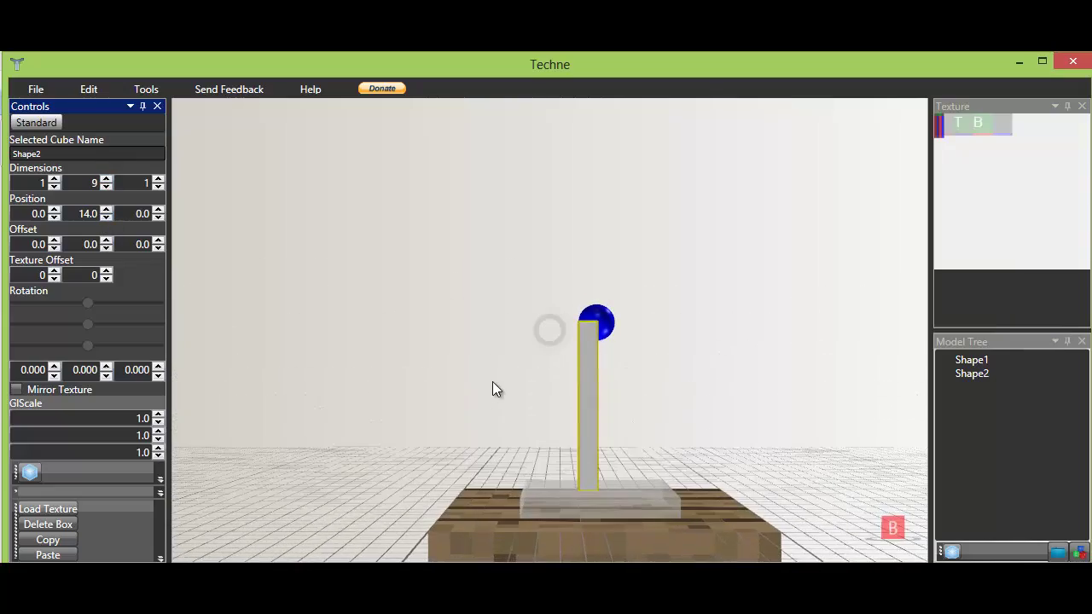
double_click(106, 217)
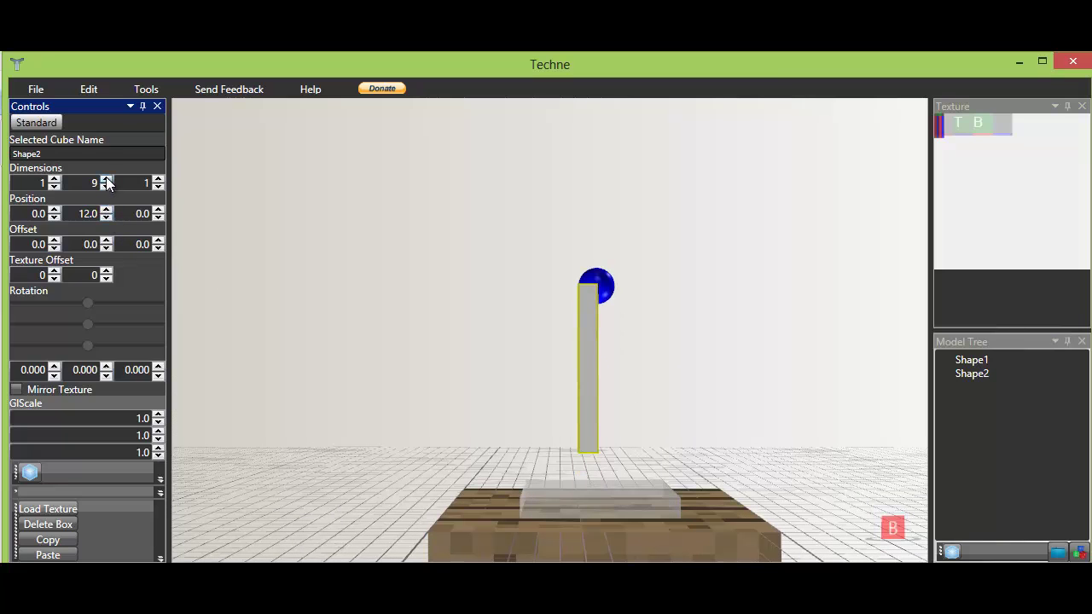
double_click(107, 183)
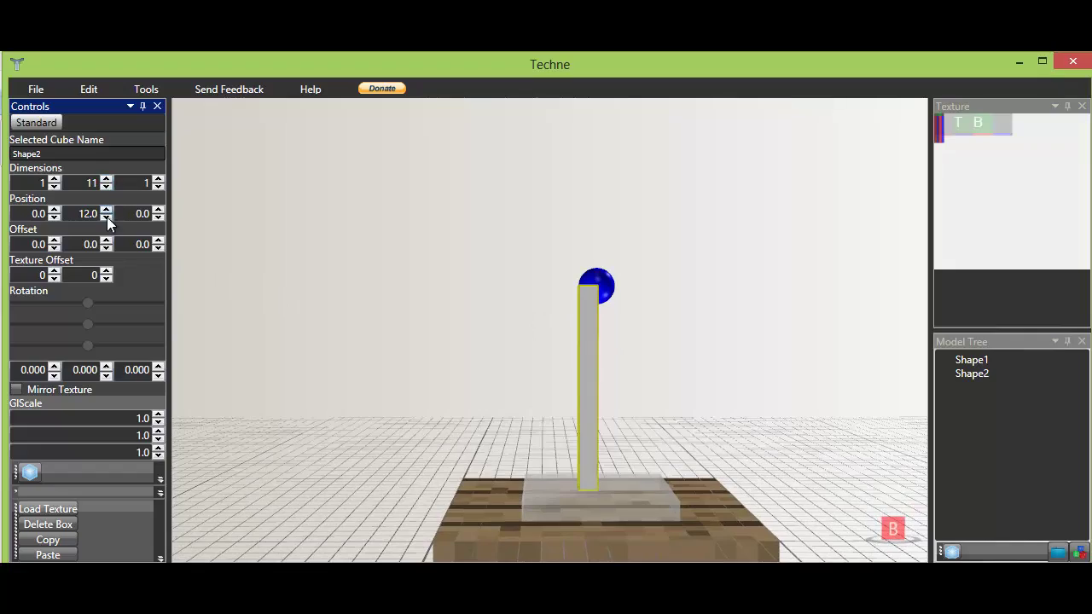
left_click(106, 187)
left_click(107, 187)
left_click(107, 179)
left_click(105, 210)
- Move Shape2 to X position 3 and set its height to 11
right_click_drag(268, 341, 239, 265)
left_click(54, 219)
left_click(53, 210)
left_click(54, 210)
left_click(54, 210)
left_click(54, 209)
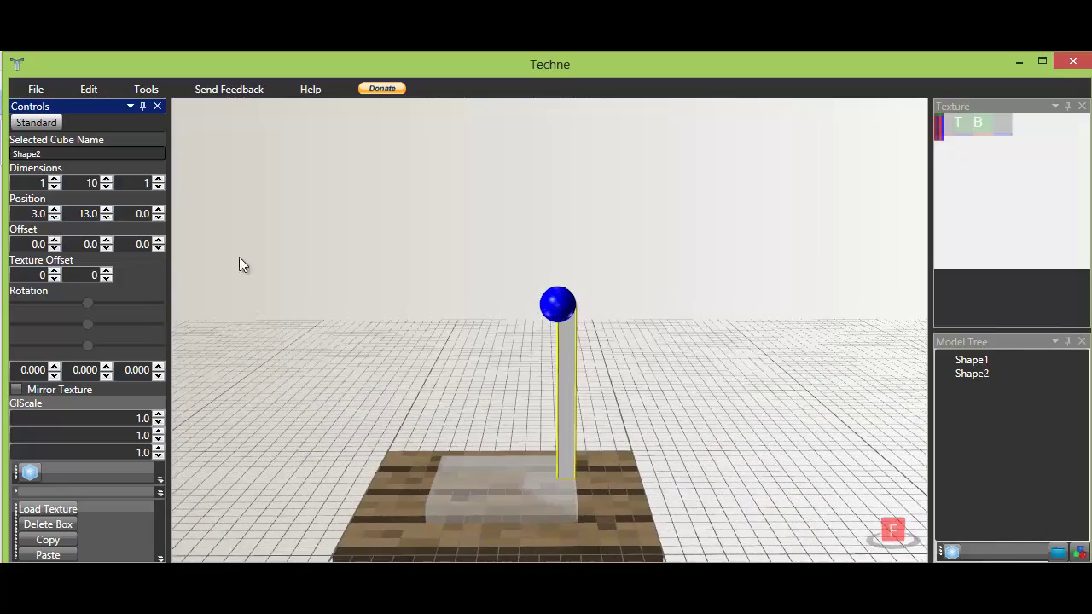
left_click(106, 179)
right_click_drag(587, 439, 484, 493)
right_click_drag(671, 523, 533, 396)
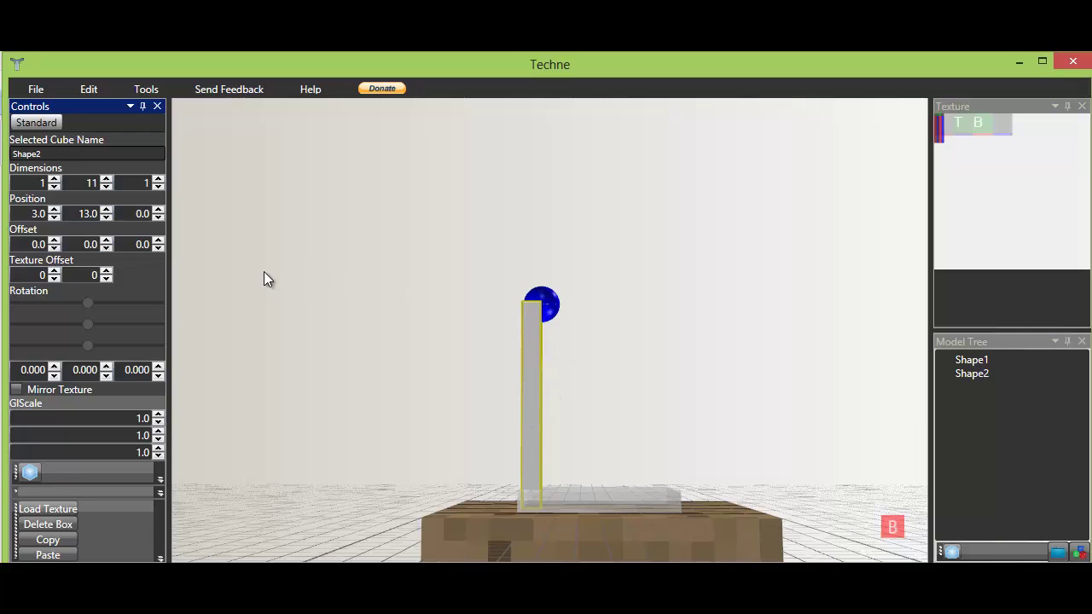
- Reset Shape2's X rotation to 0 so the pole stands upright
left_click_drag(92, 305, 120, 304)
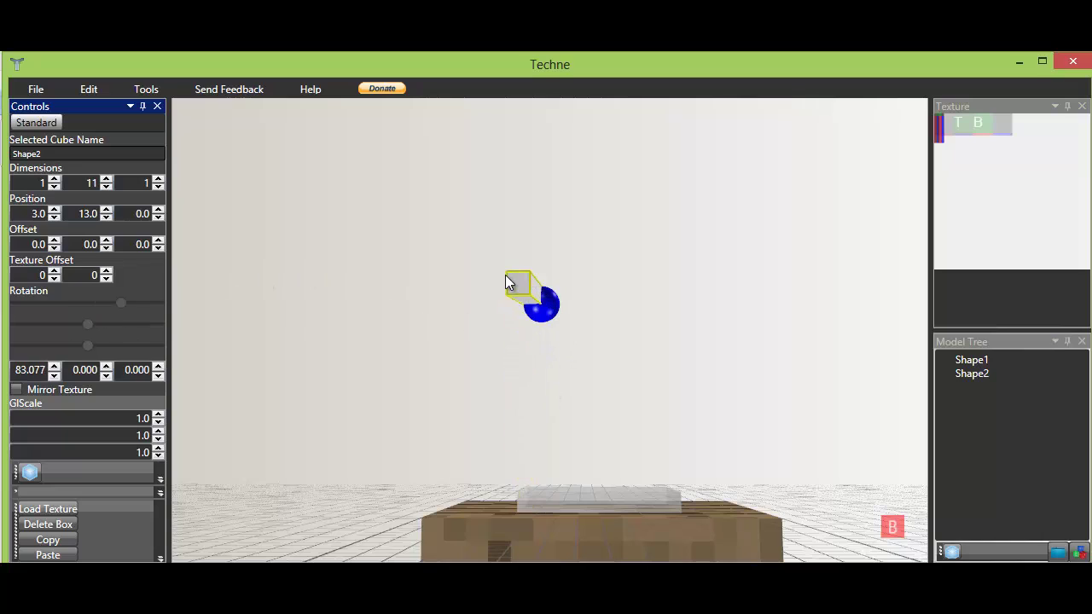
double_click(33, 369)
type("0")
key("Tab")
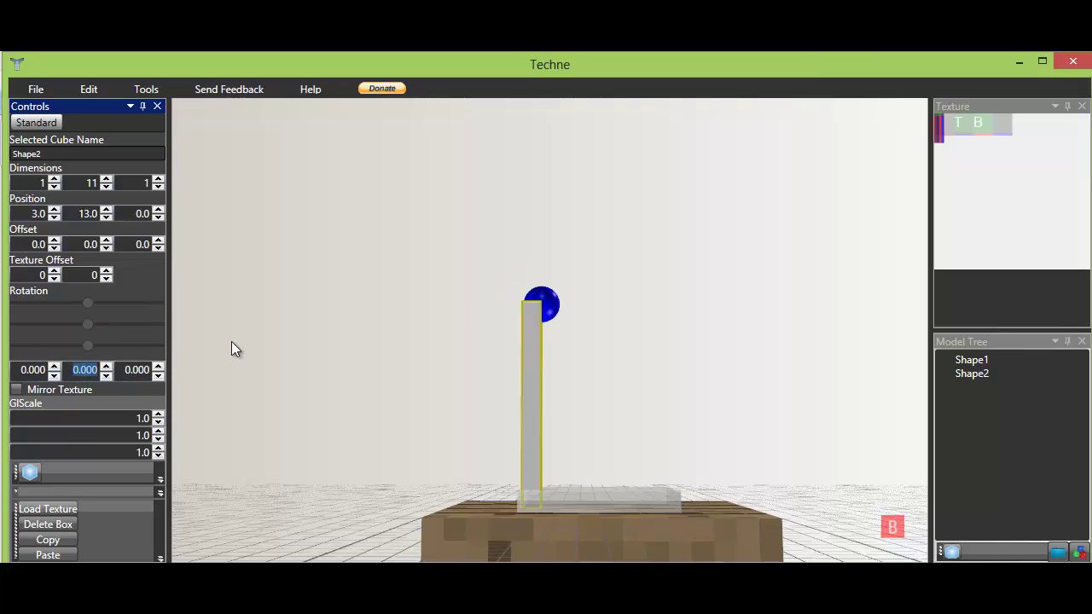
- Reselect Shape2 and move it to Y position 23, sinking it into the slab
left_click(494, 342)
left_click(529, 334)
right_click_drag(529, 333, 523, 368)
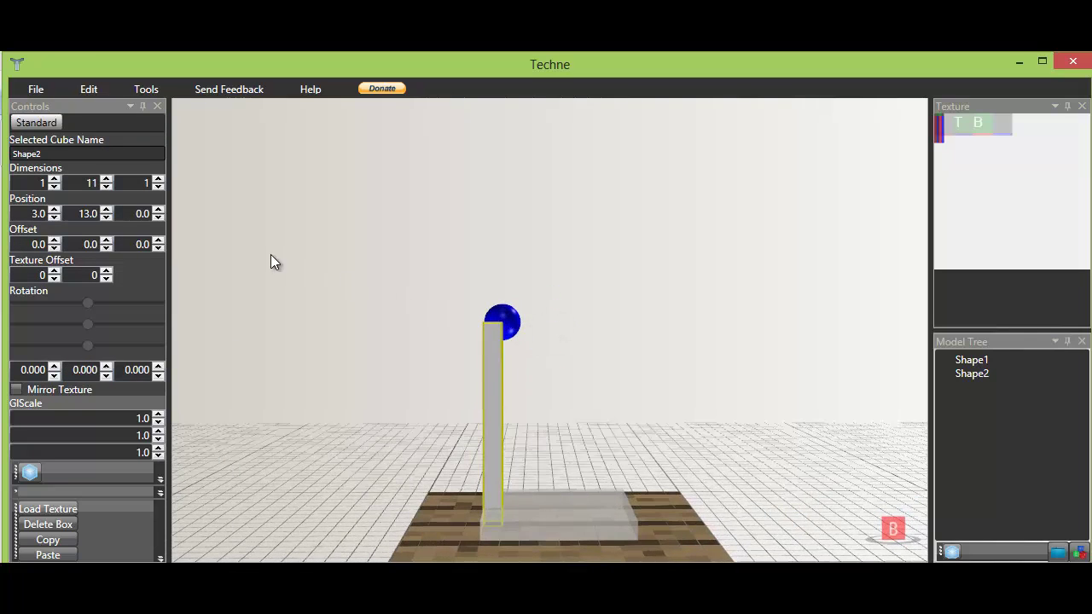
left_click_drag(107, 210, 106, 211)
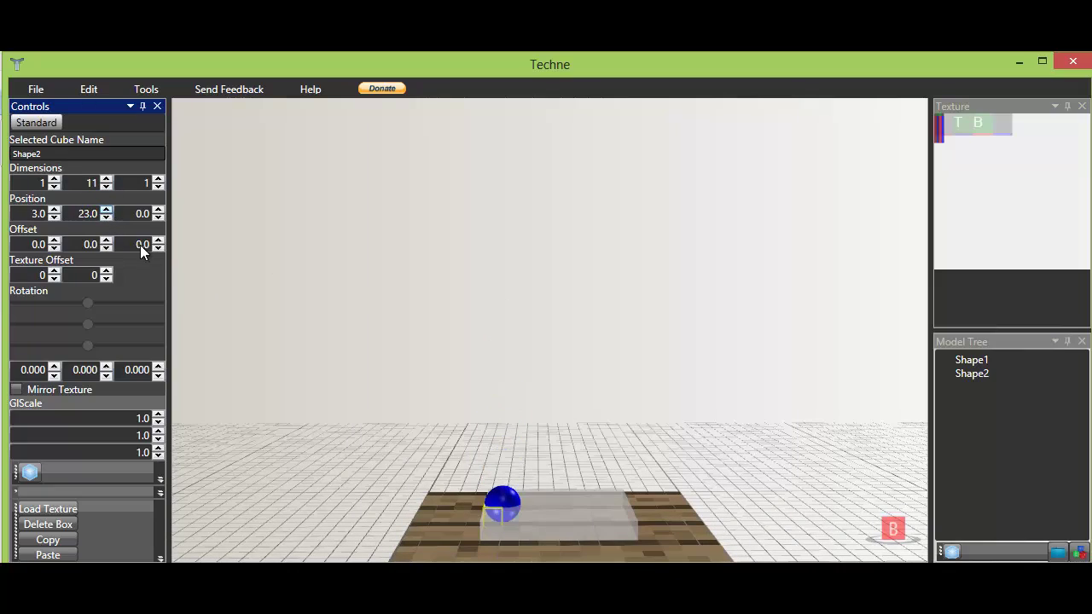